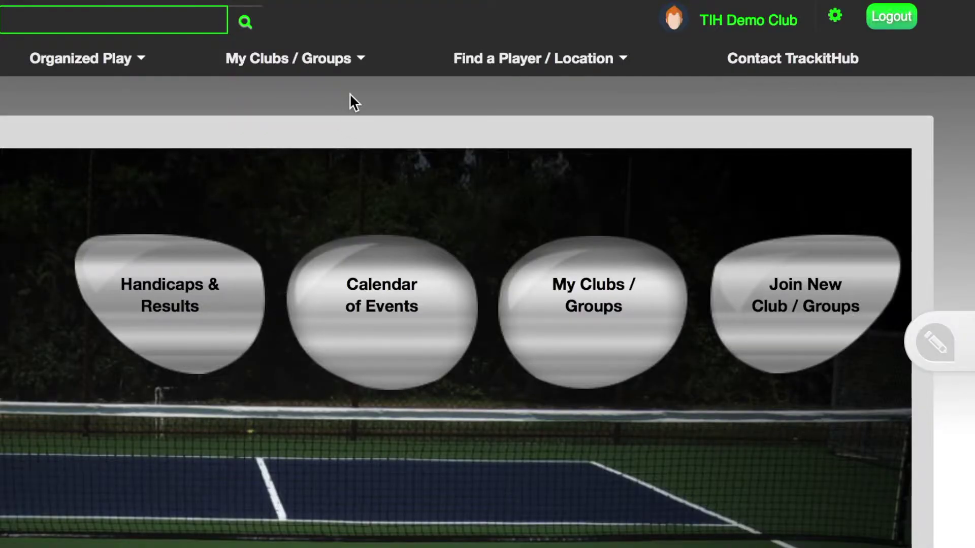
# - Go to Import Members from the My Clubs / Groups menu
pyautogui.click(315, 65)
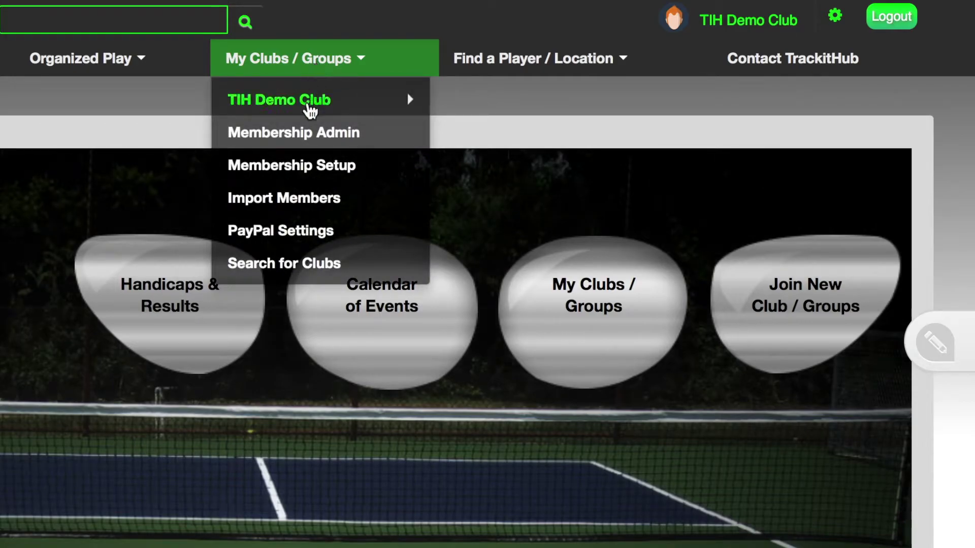
pyautogui.click(308, 202)
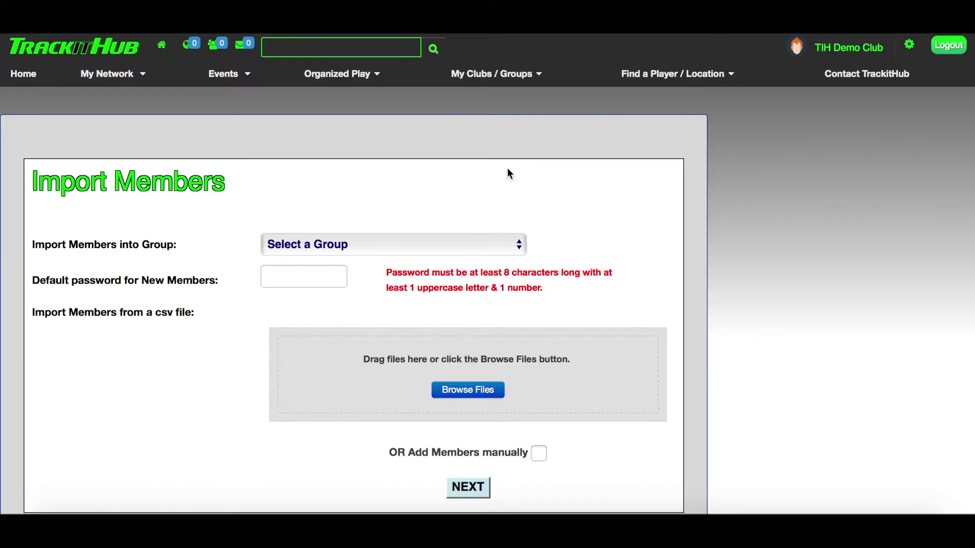
# - Choose Group A as the import target and enter a default password for new members
pyautogui.click(461, 245)
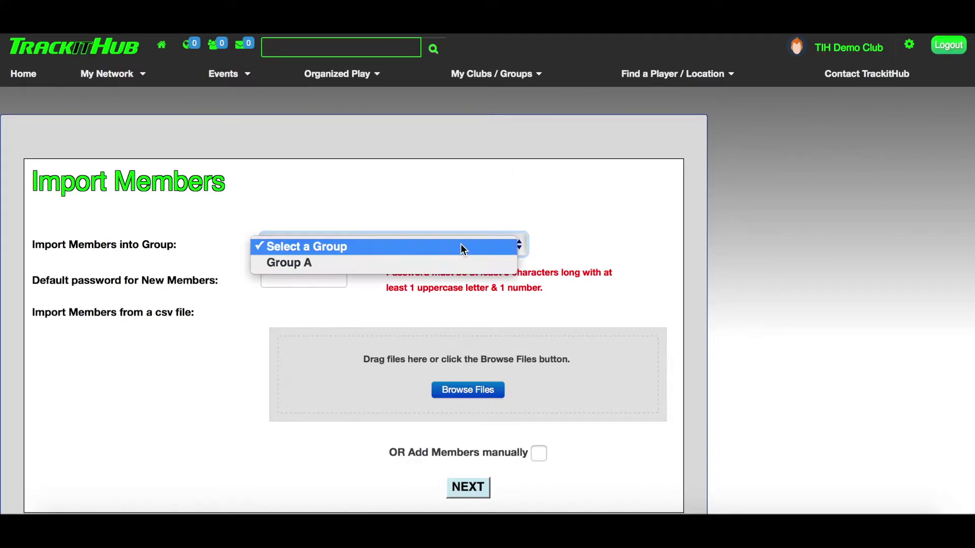
pyautogui.click(453, 263)
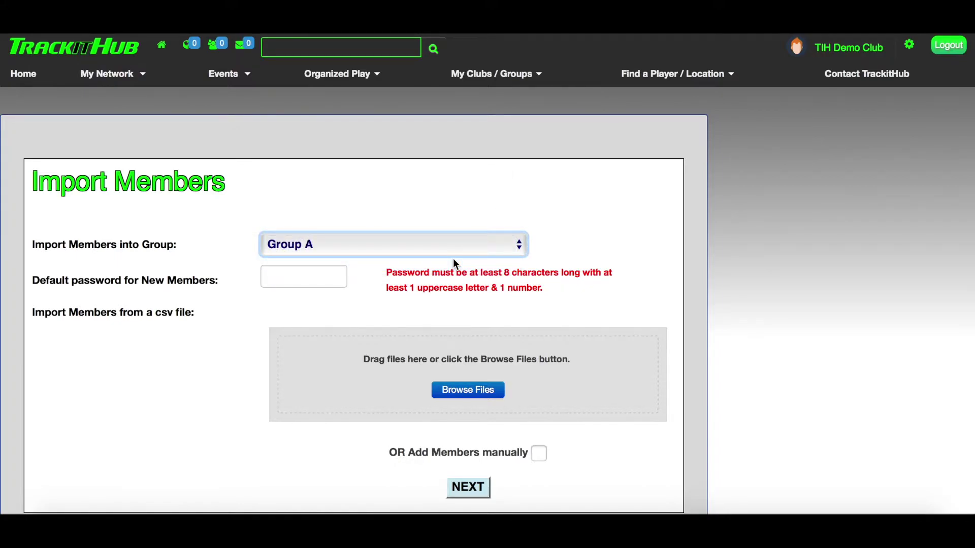
pyautogui.click(299, 278)
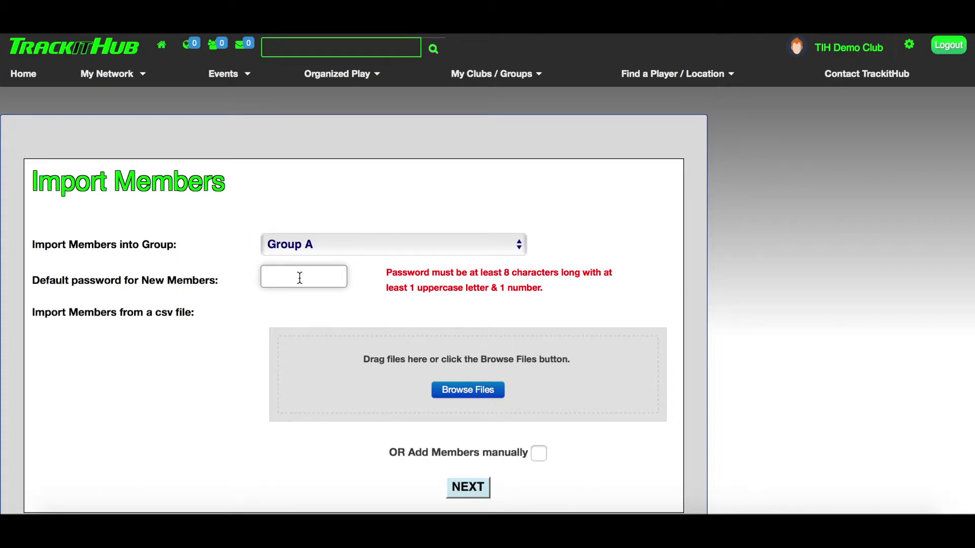
pyautogui.write('Testing1')
# - Upload Beta Test Roster 2.csv, toggle Add Members manually on and off, and continue
pyautogui.click(477, 393)
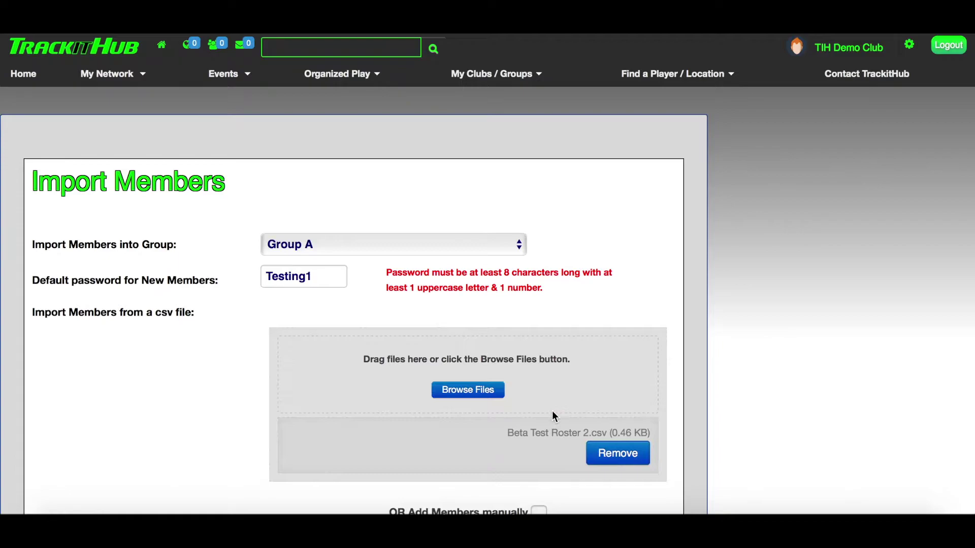
pyautogui.scroll(-3, 553, 410)
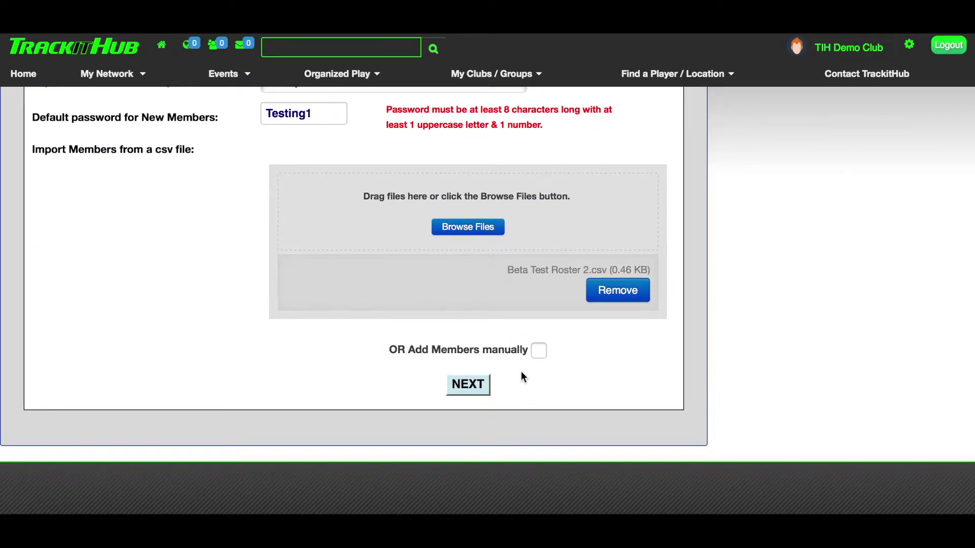
pyautogui.click(539, 351)
pyautogui.click(539, 351)
pyautogui.click(470, 391)
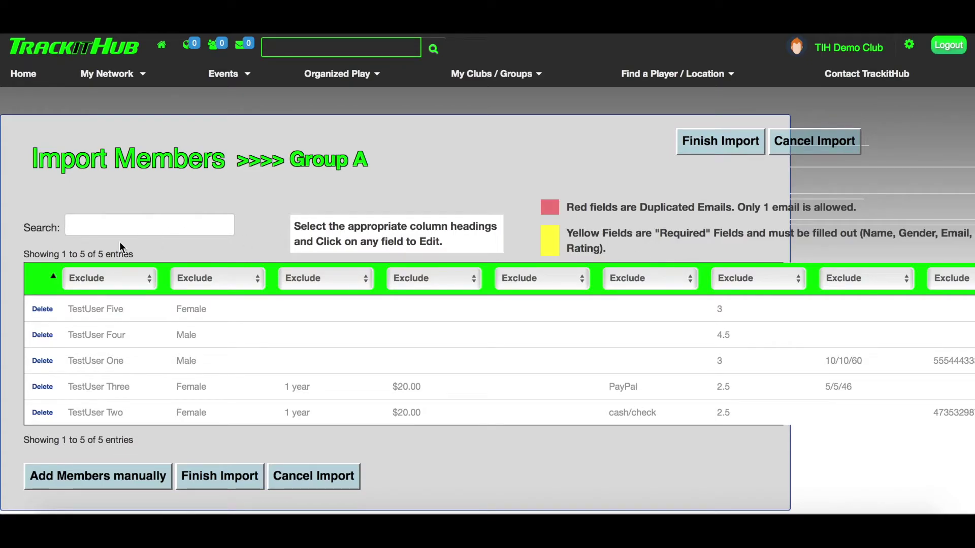
# - Set the first column heading to Name and the second to Gender
pyautogui.click(147, 282)
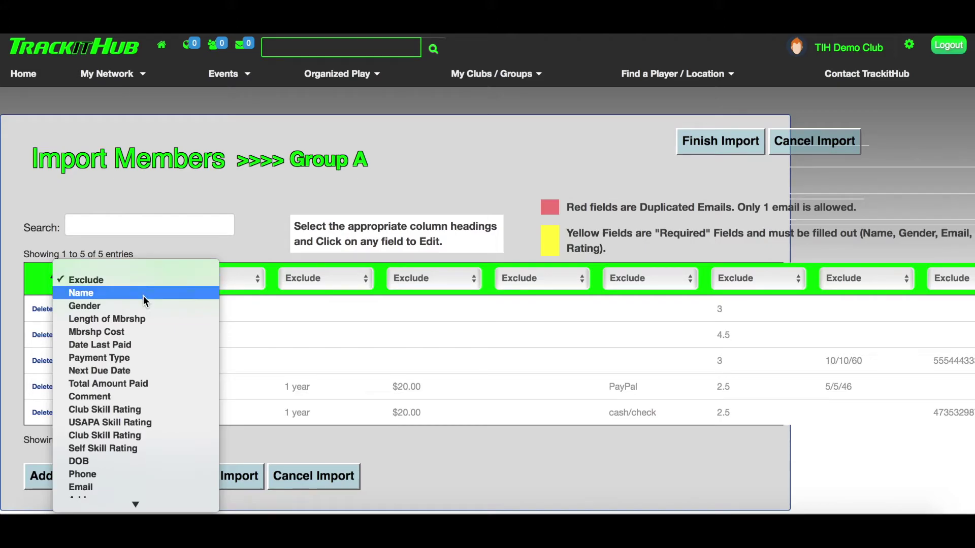
pyautogui.click(144, 296)
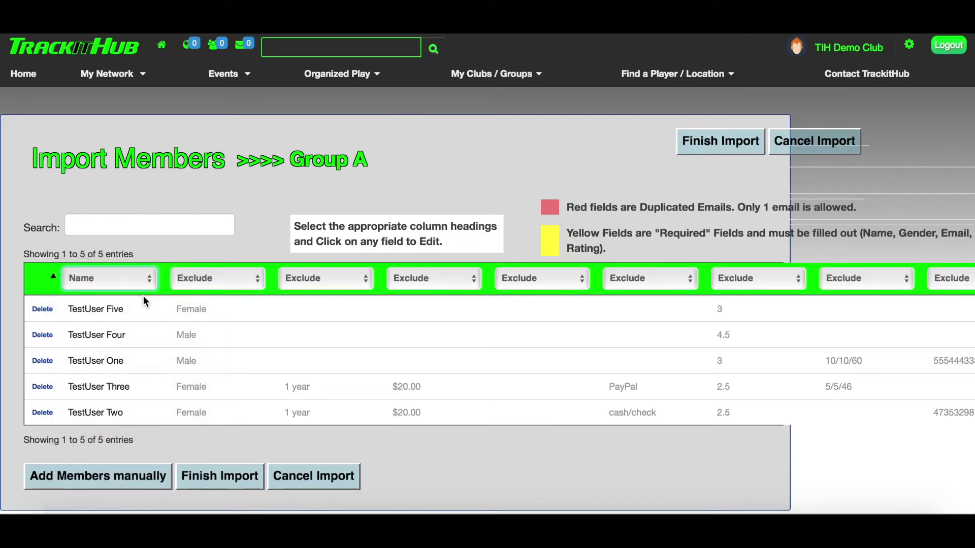
pyautogui.click(251, 278)
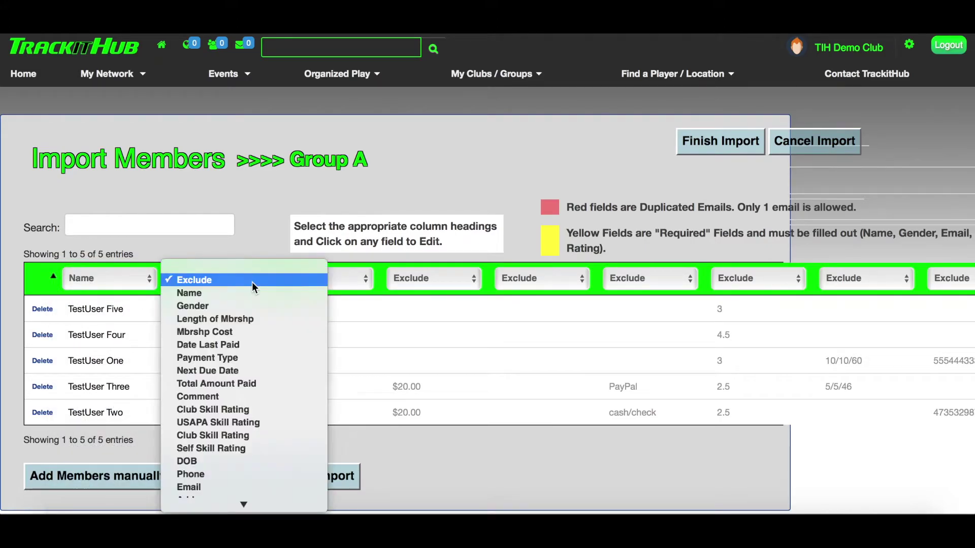
pyautogui.click(250, 307)
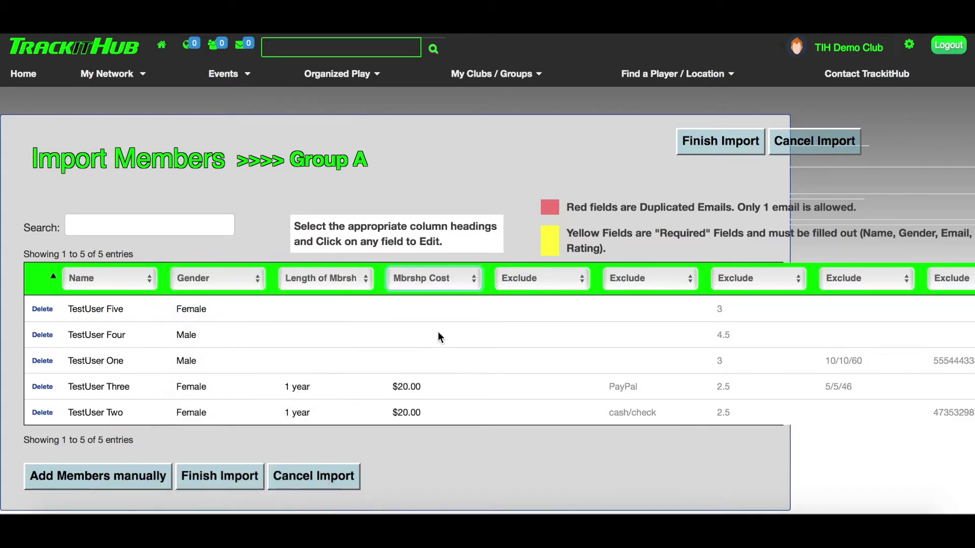
# - Keep one unmapped column excluded and map the rating column to Club Skill Rating
pyautogui.hscroll(5, 440, 338)
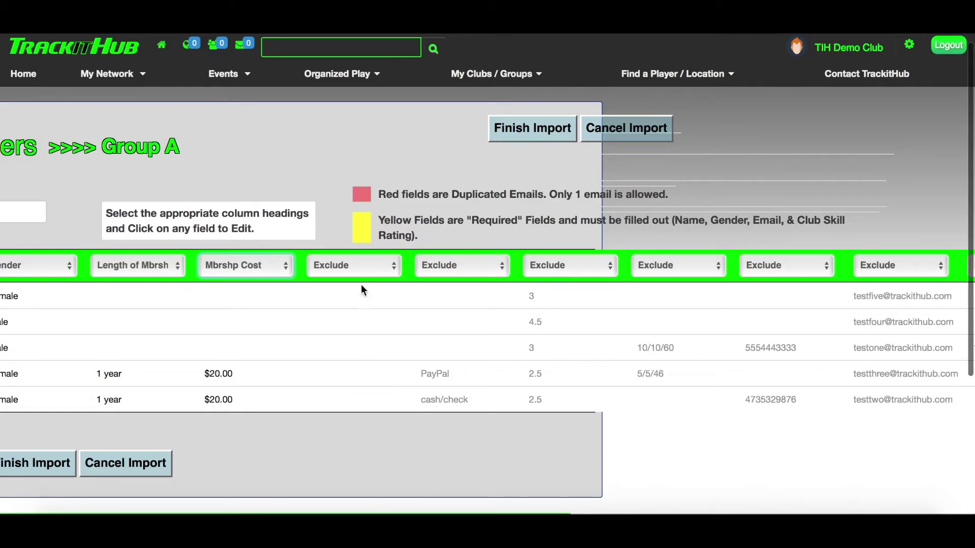
pyautogui.click(390, 270)
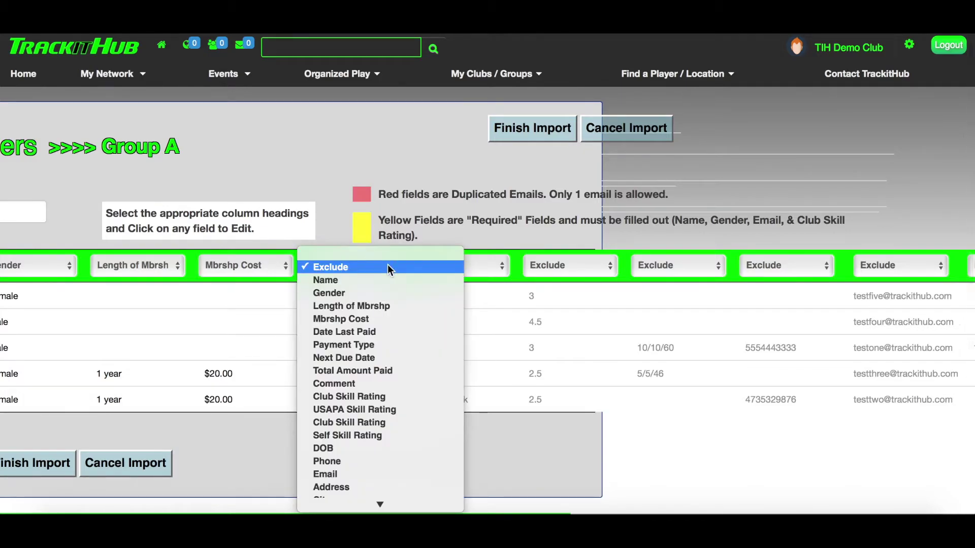
pyautogui.click(379, 267)
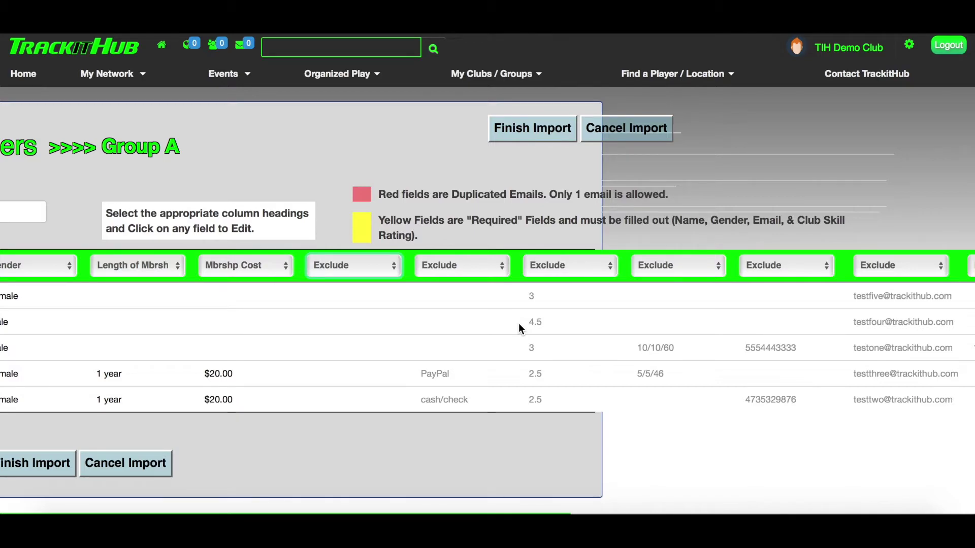
pyautogui.hscroll(1, 519, 323)
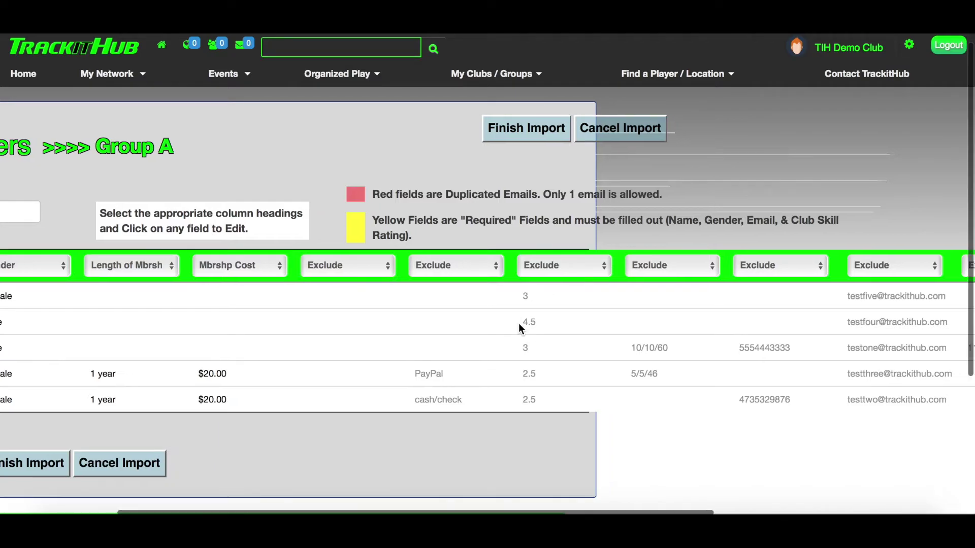
pyautogui.hscroll(3, 519, 323)
pyautogui.scroll(-1, 519, 323)
pyautogui.click(514, 258)
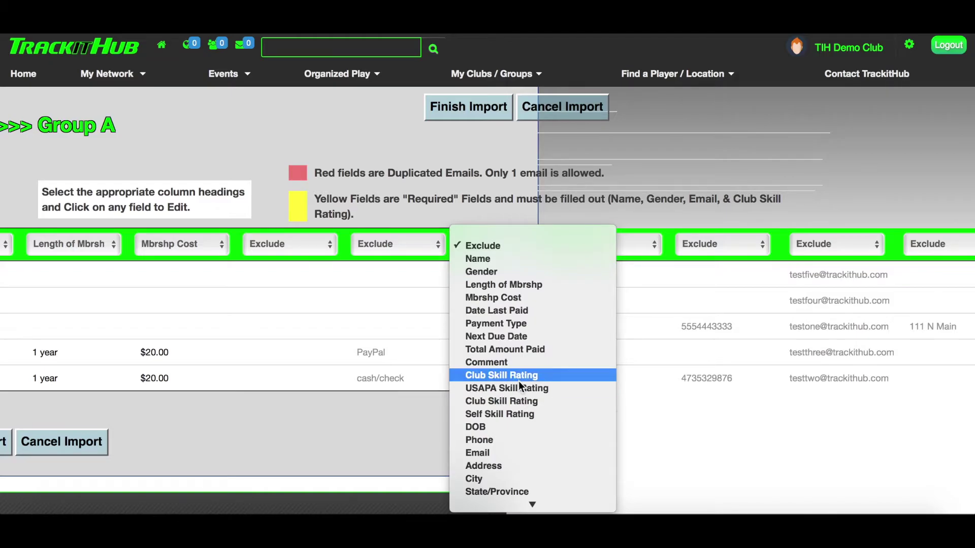
pyautogui.click(518, 375)
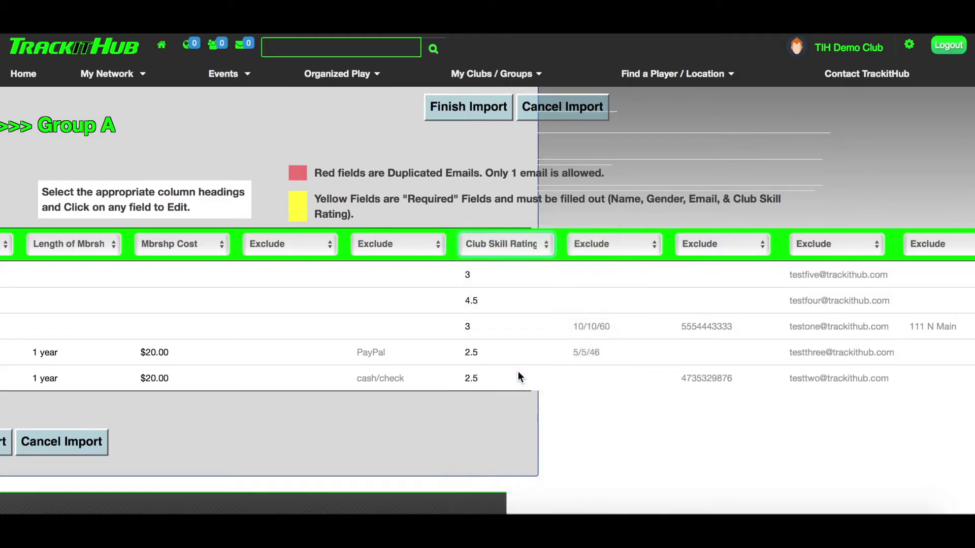
# - Map the dates, phone numbers and emails columns to DOB, Phone and Email
pyautogui.hscroll(8, 598, 370)
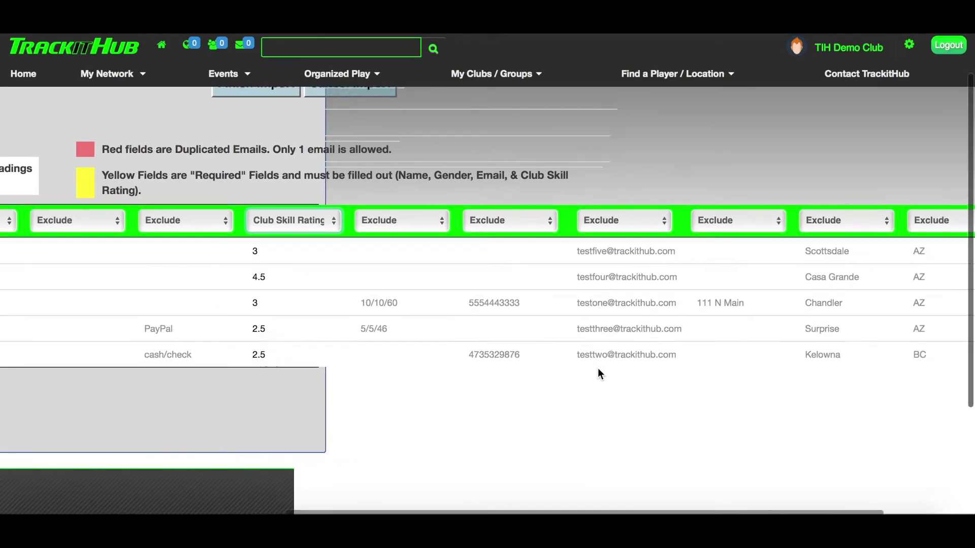
pyautogui.click(507, 216)
pyautogui.click(549, 410)
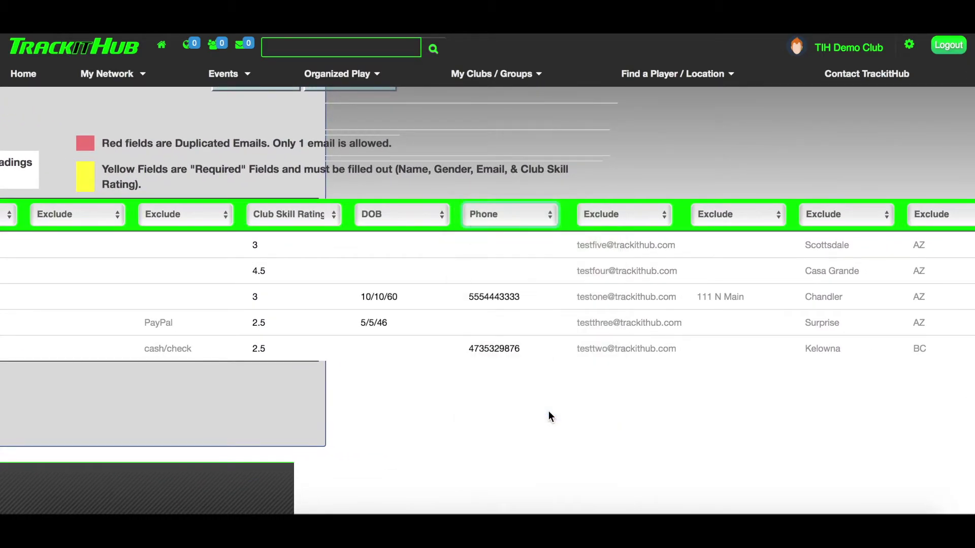
pyautogui.click(628, 215)
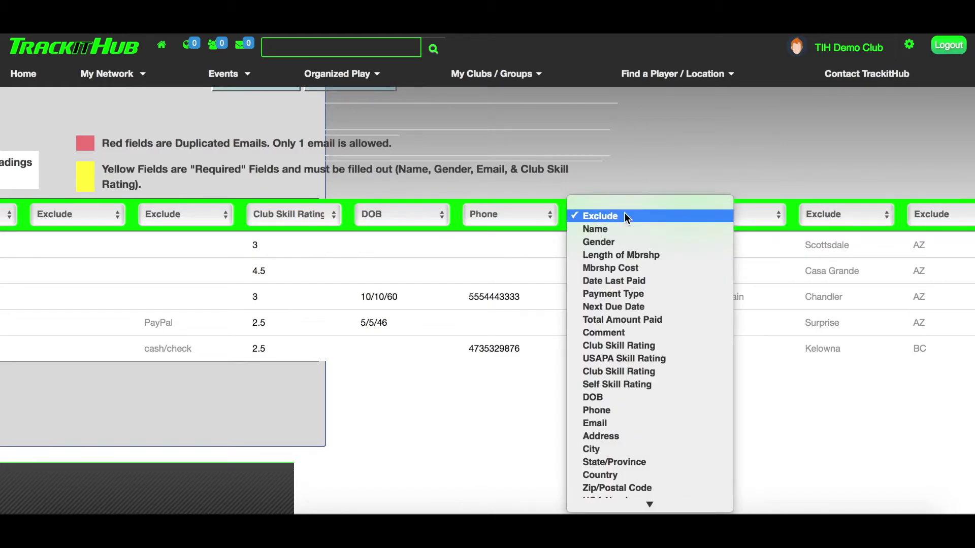
pyautogui.click(641, 426)
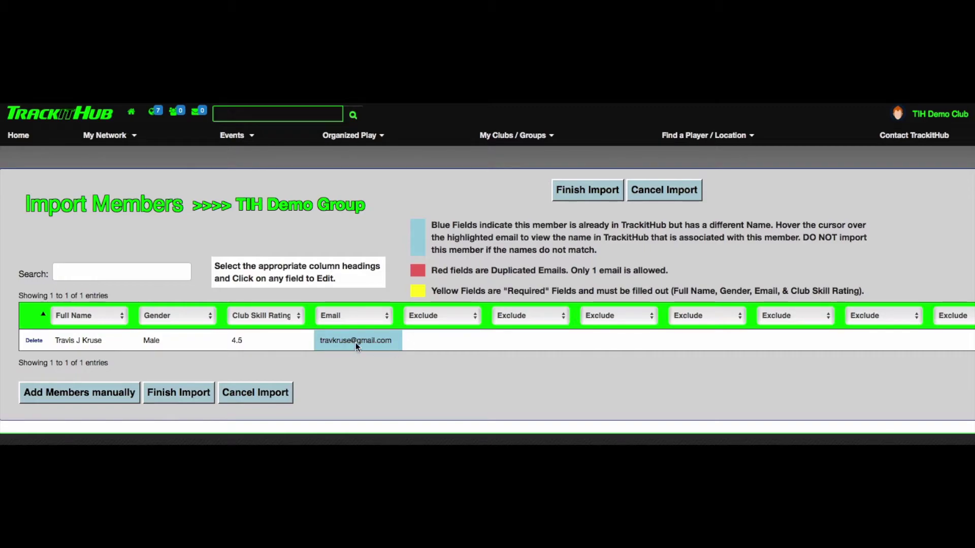
# - Delete the middle initial before the surname in the member's Full Name cell
pyautogui.moveTo(354, 340)
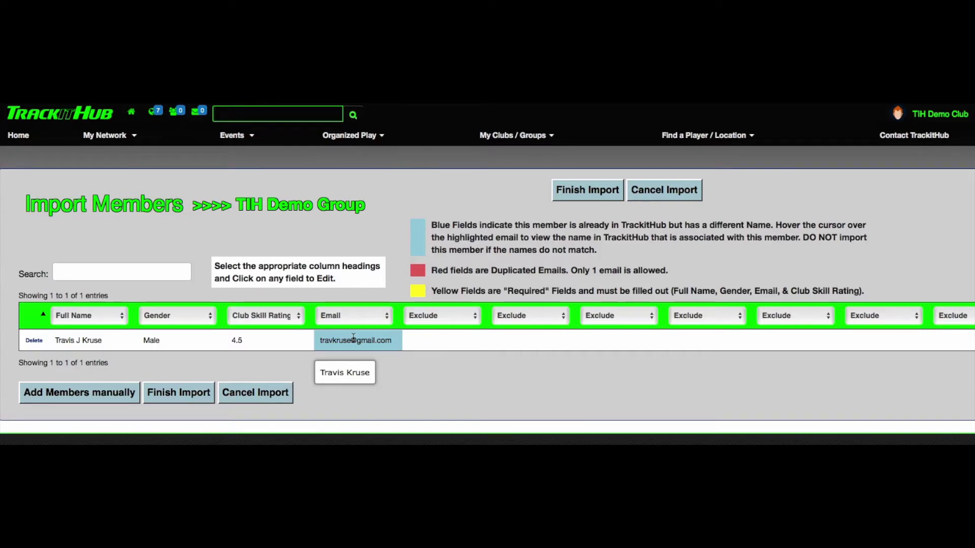
pyautogui.click(81, 341)
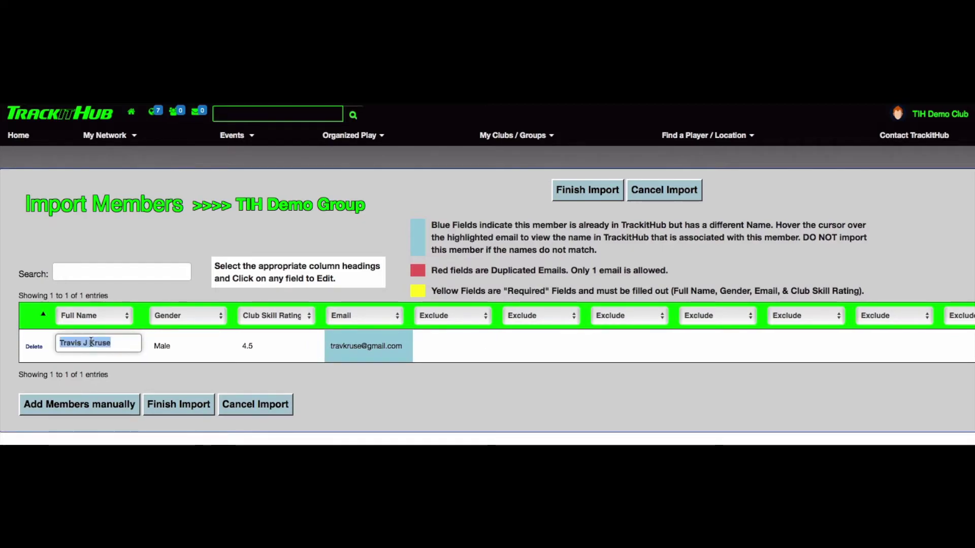
pyautogui.click(90, 343)
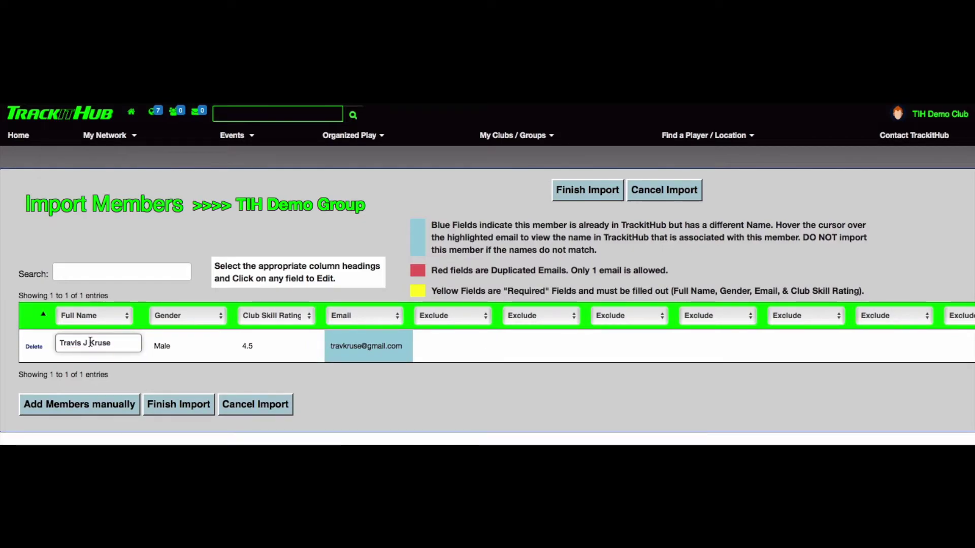
pyautogui.press('BackSpace')
pyautogui.press('BackSpace')
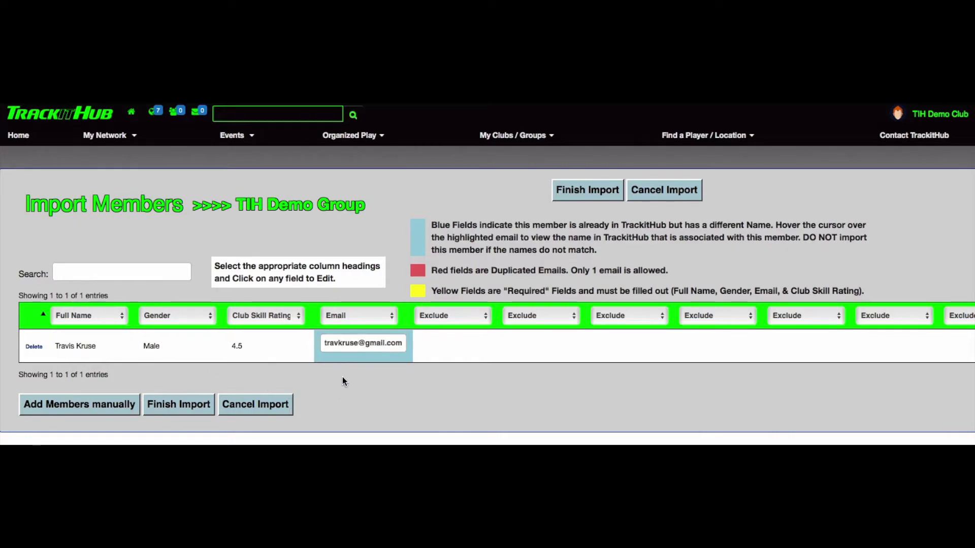
pyautogui.click(343, 381)
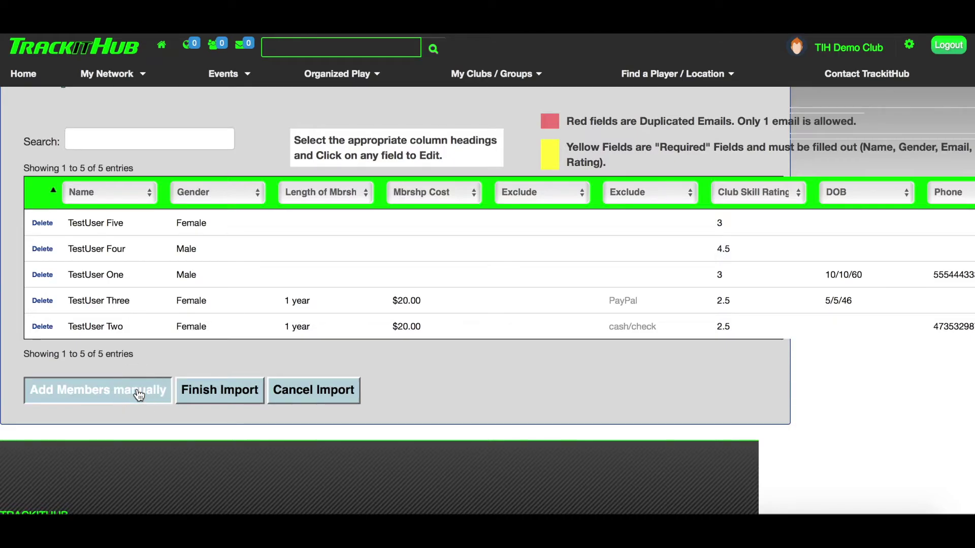
# - Add a manual row for TestUser Six with gender Male, then delete that row
pyautogui.click(139, 395)
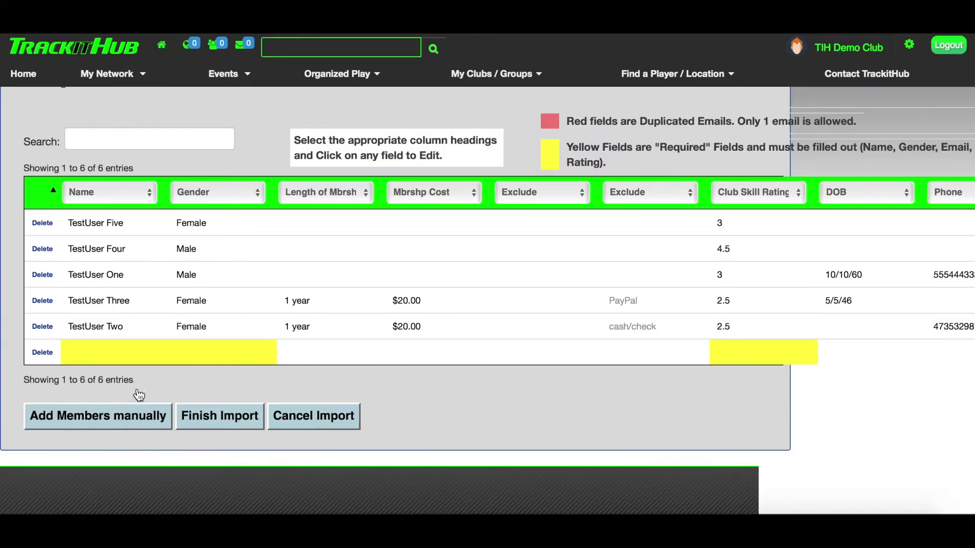
pyautogui.click(96, 352)
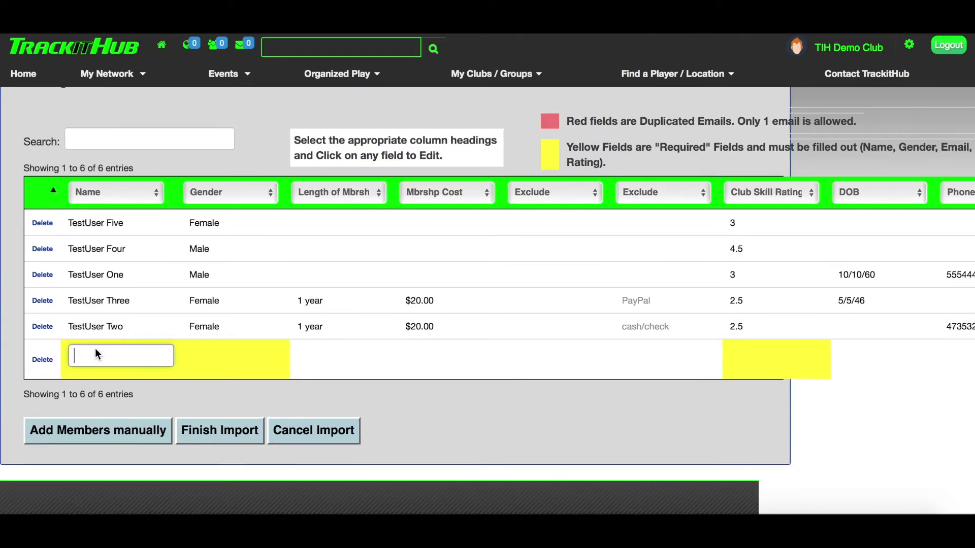
pyautogui.write('Tes')
pyautogui.write('r Si')
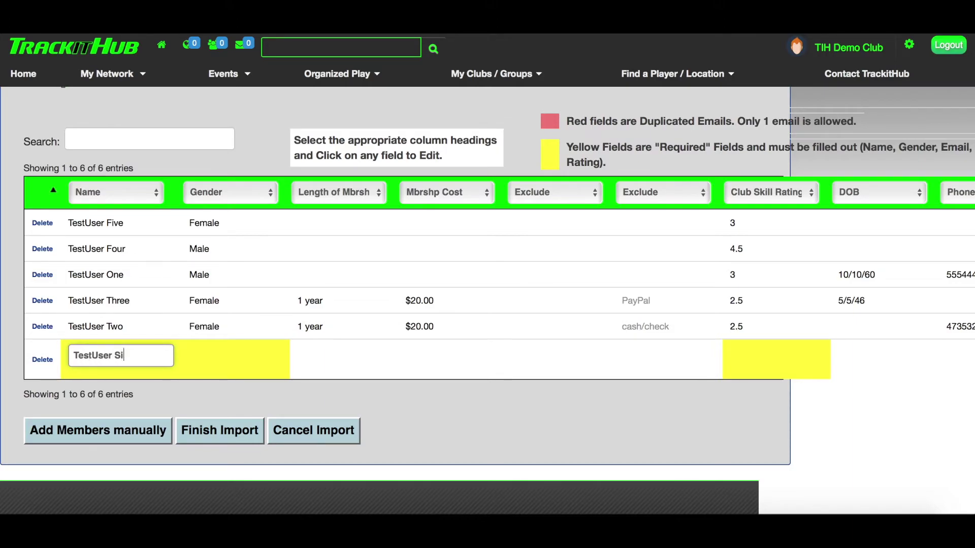
pyautogui.write('x')
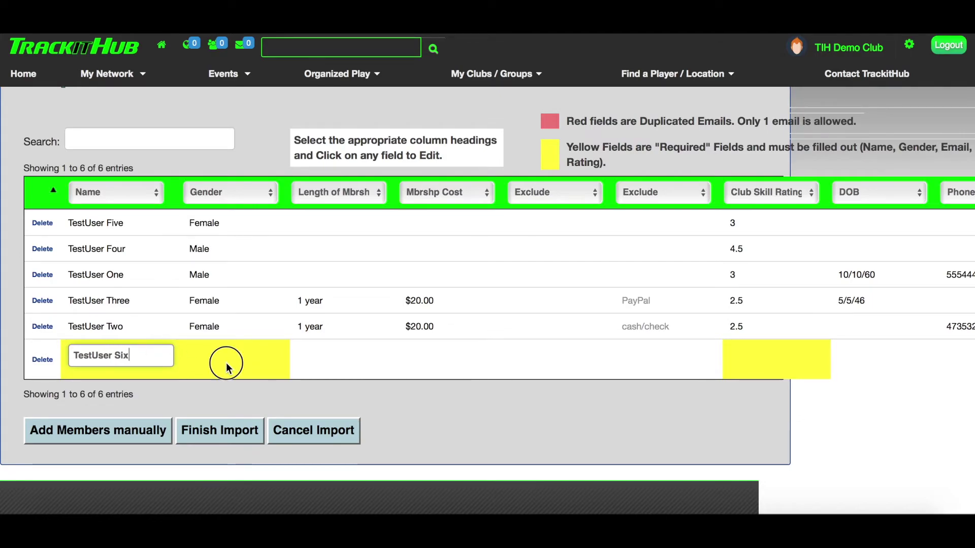
pyautogui.click(226, 362)
pyautogui.press('m')
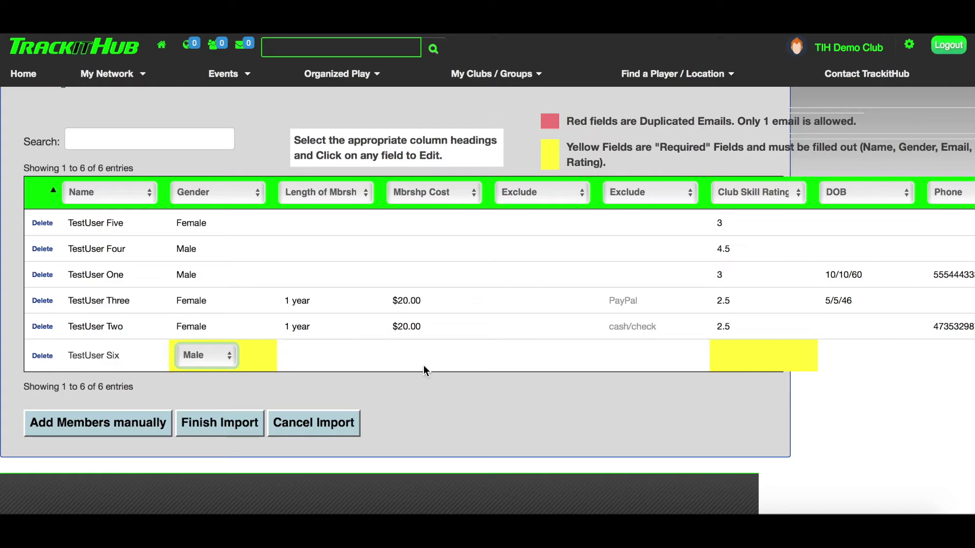
pyautogui.click(42, 356)
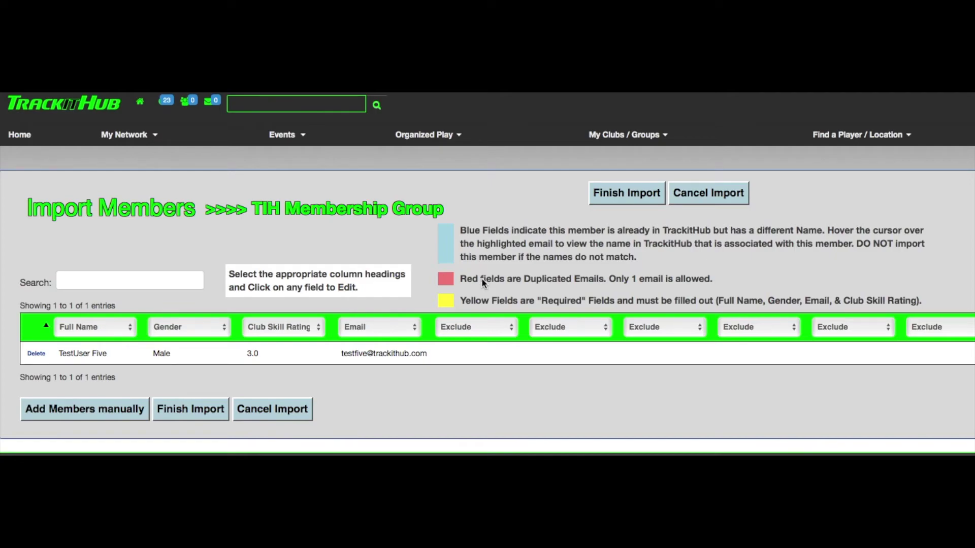
# - Map an excluded column to Next Due Date and enter 01/01/2019 for TestUser Five
pyautogui.click(497, 333)
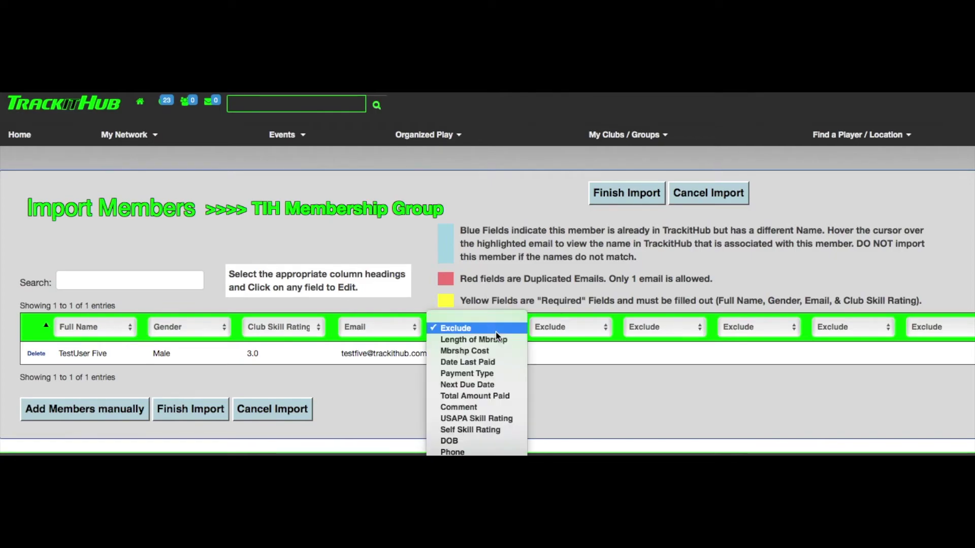
pyautogui.click(495, 385)
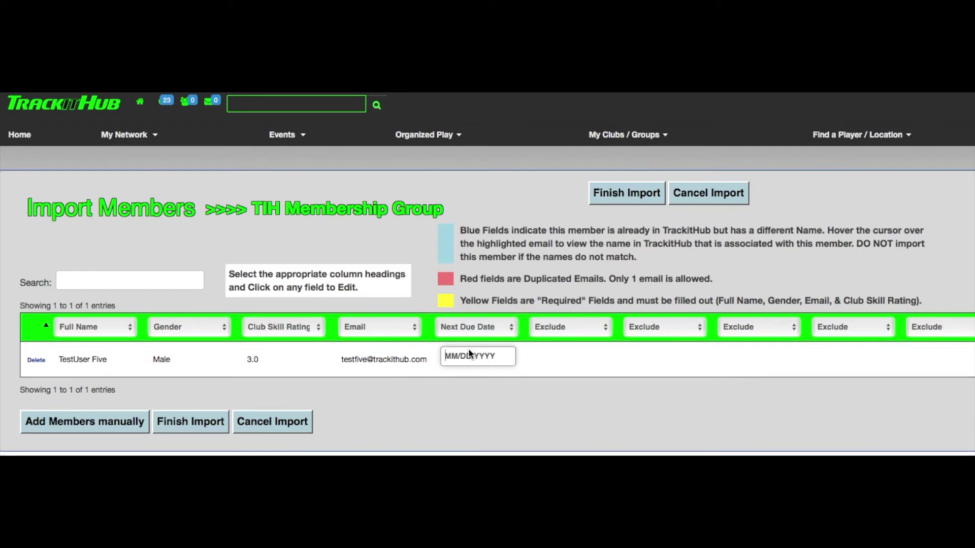
pyautogui.click(469, 355)
pyautogui.write('01/01/2019')
pyautogui.click(543, 391)
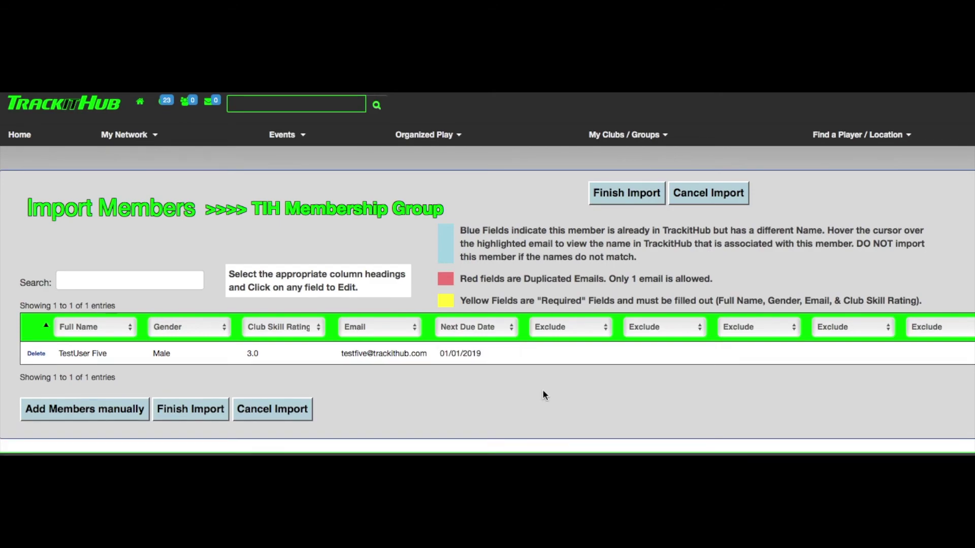